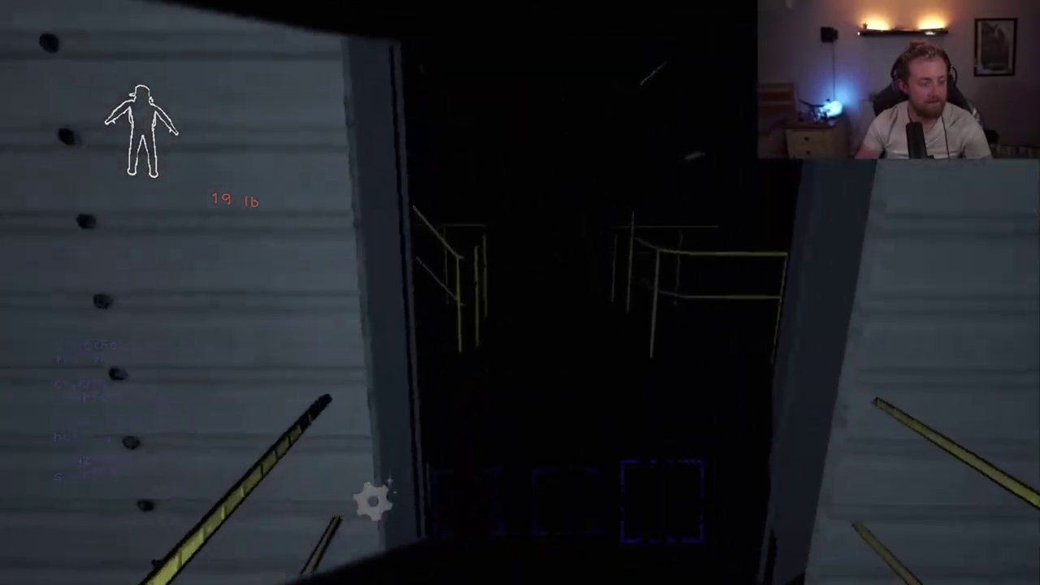
Pick up the gear scrap in the facility
key(e)
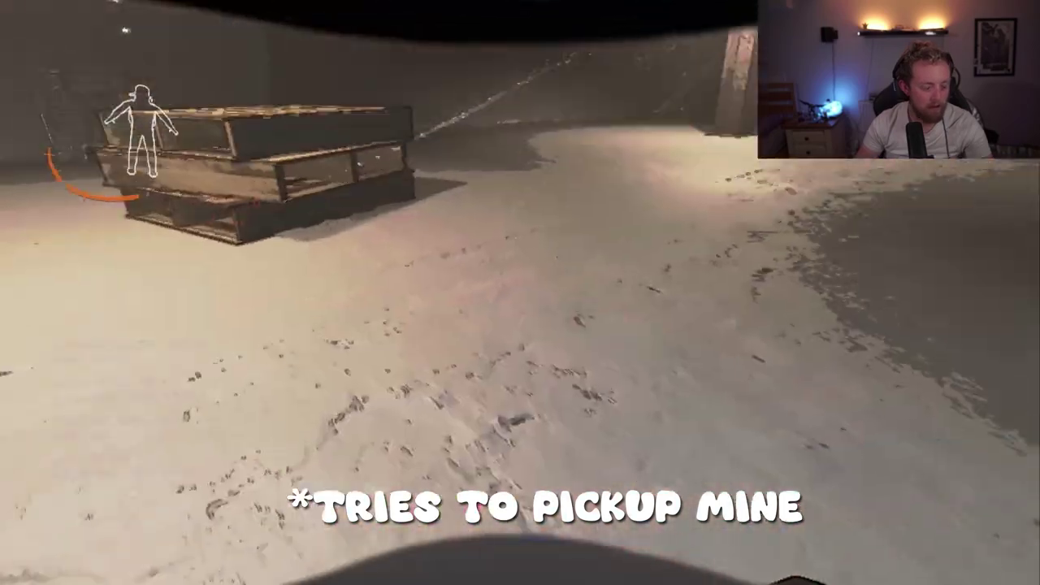
scroll(519, 292, up, 1)
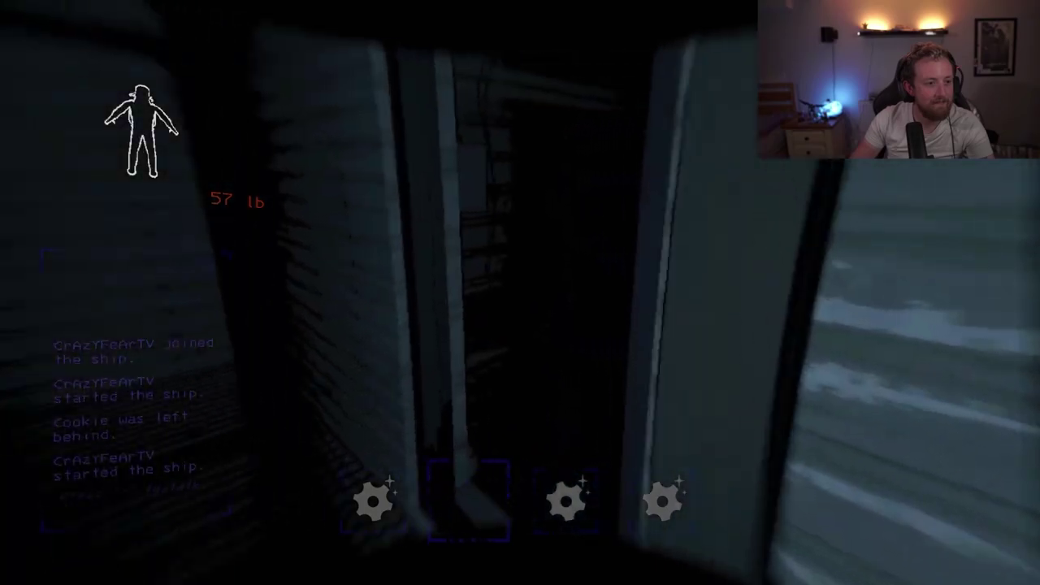
Drop all three gears to empty the hands
key(g)
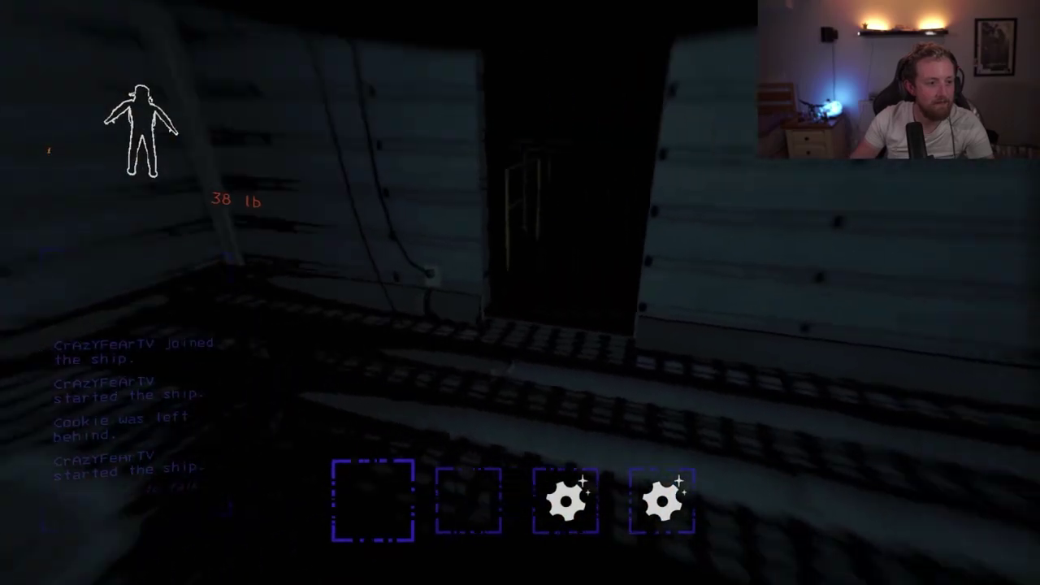
scroll(519, 293, up, 1)
key(g)
scroll(520, 292, up, 1)
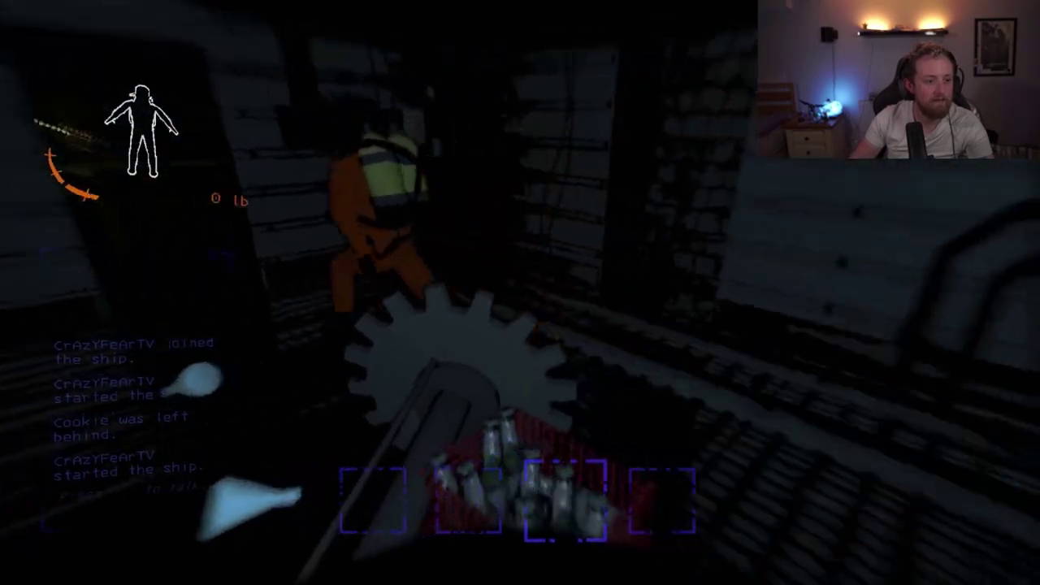
key(g)
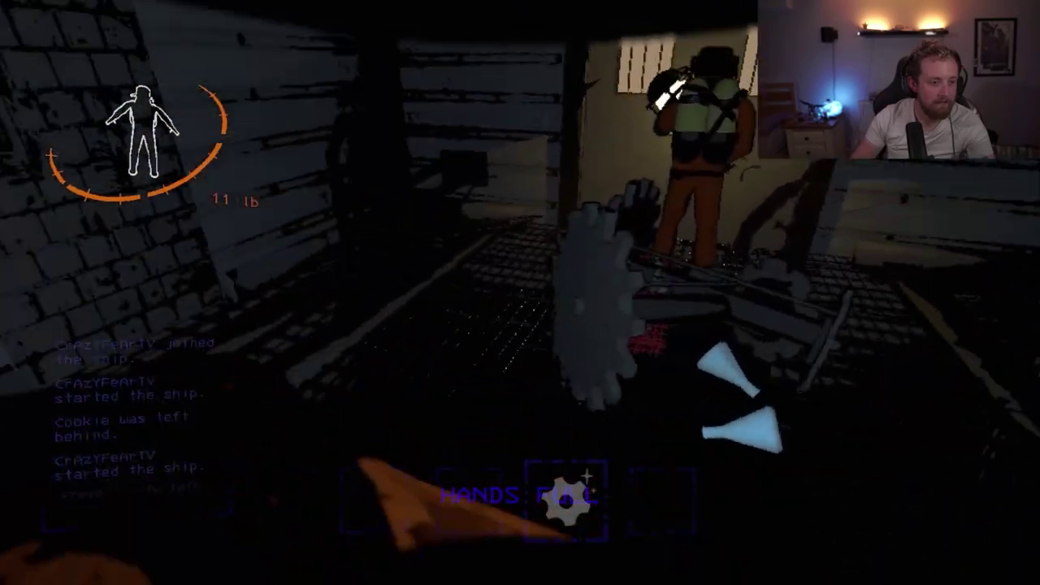
Grab the grating scrap, the flask and the teammate's body, then exit the facility
key(g)
key(e)
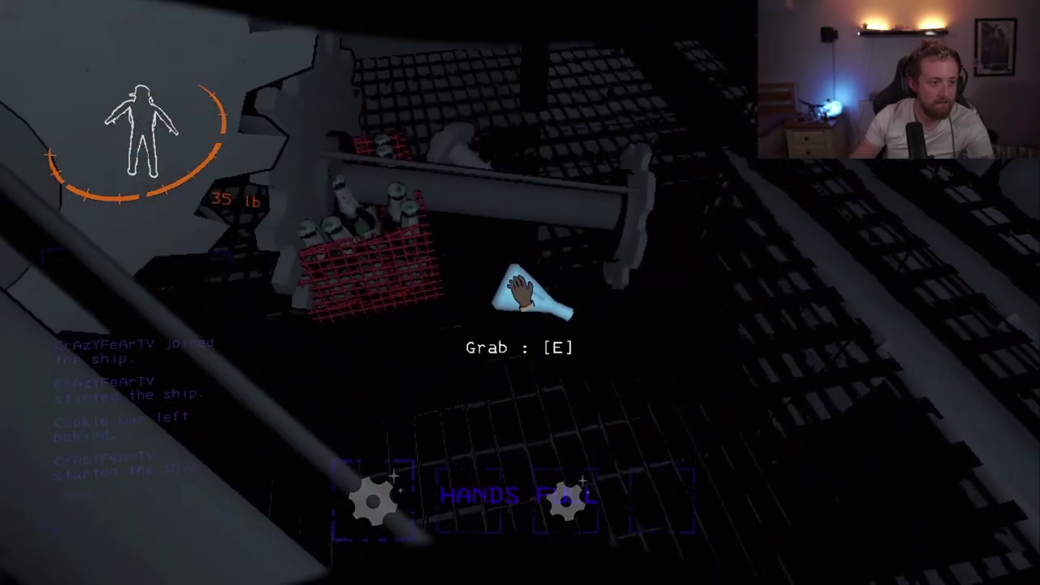
key(e)
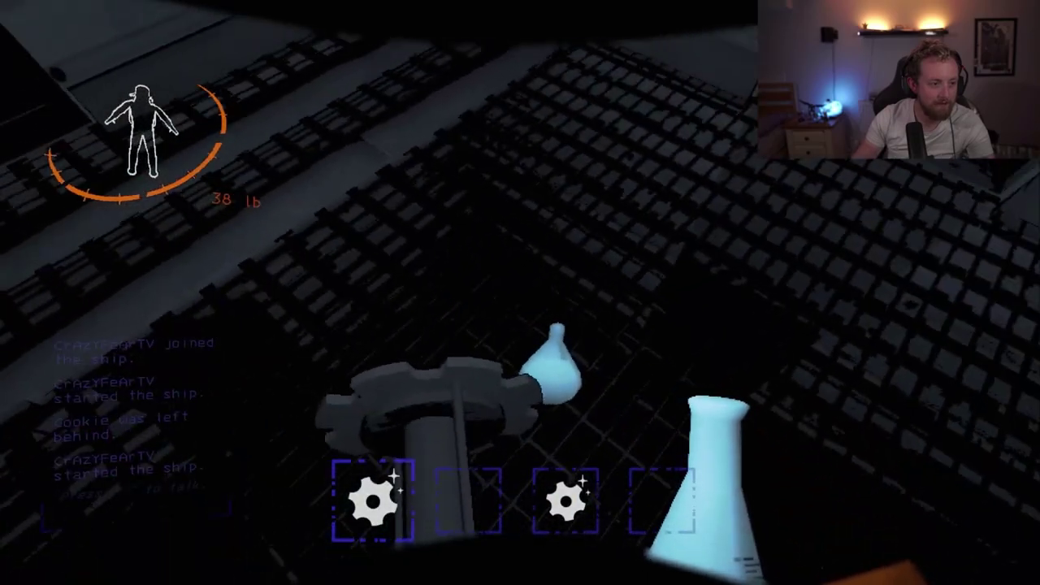
scroll(519, 293, up, 1)
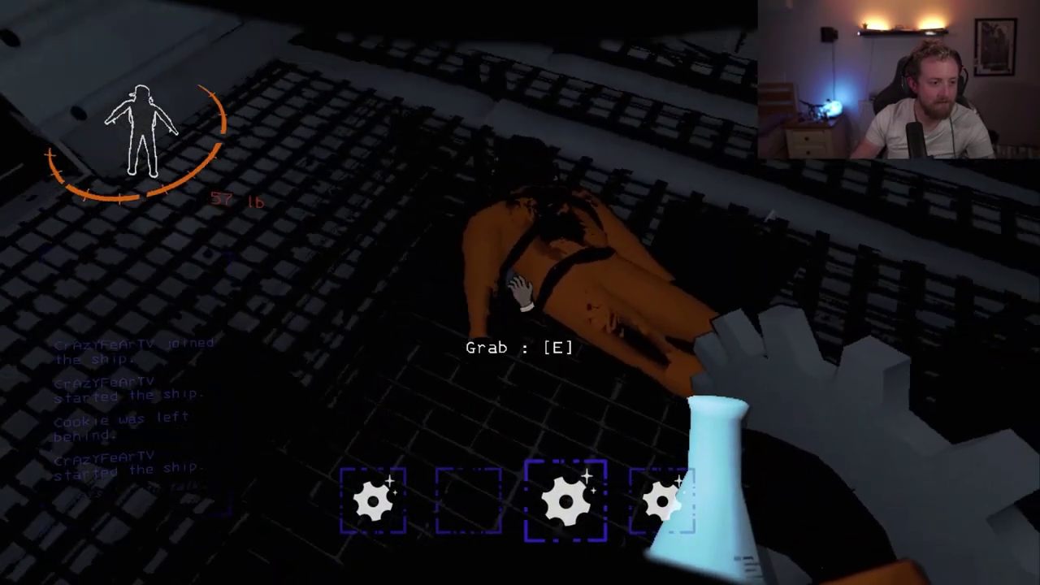
scroll(520, 293, up, 1)
key(e)
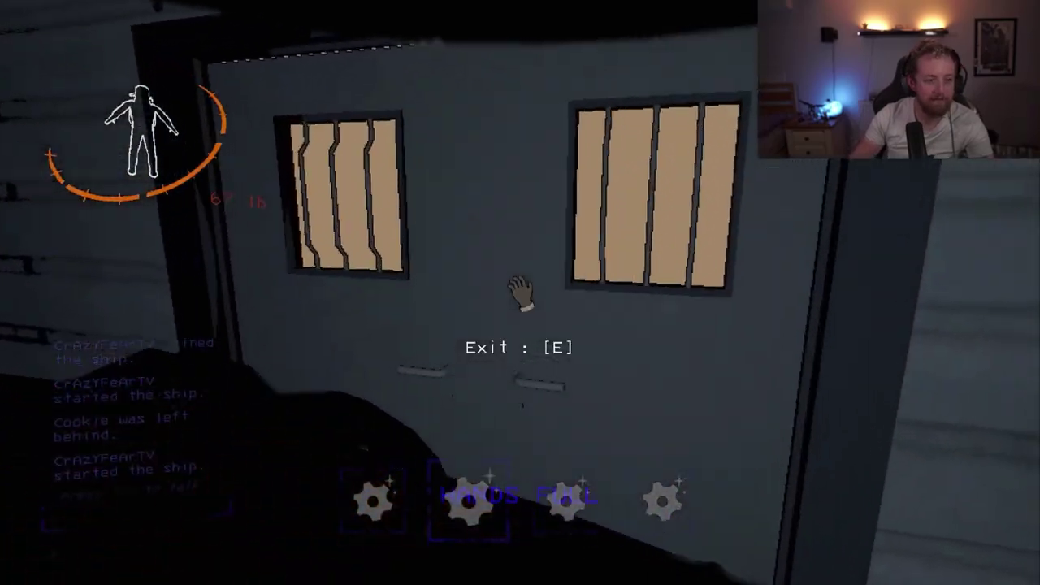
key(e)
Carry the teammate's body through the fog, past the bridge, up to the ship
key(w)
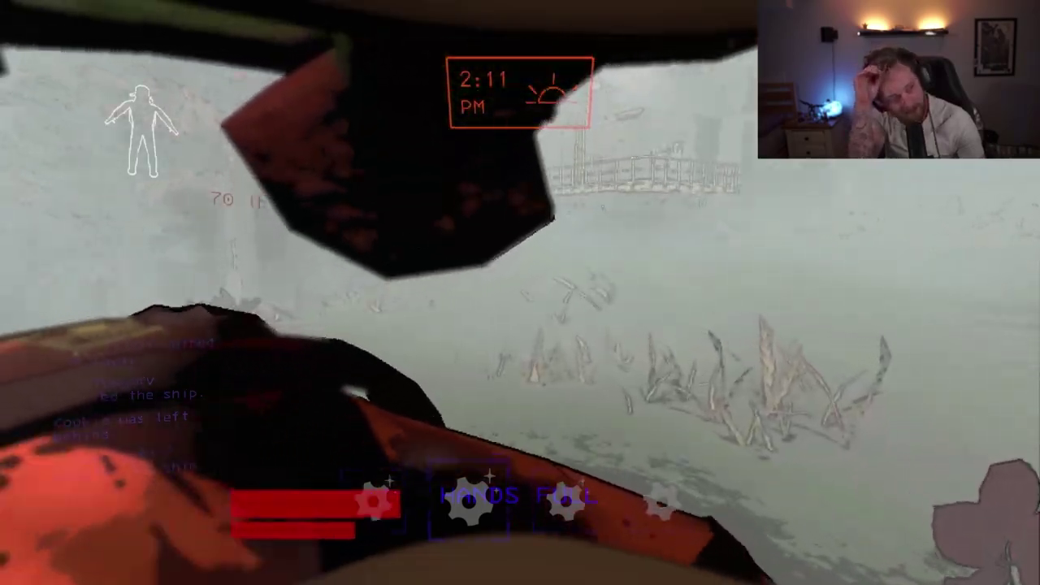
key(w)
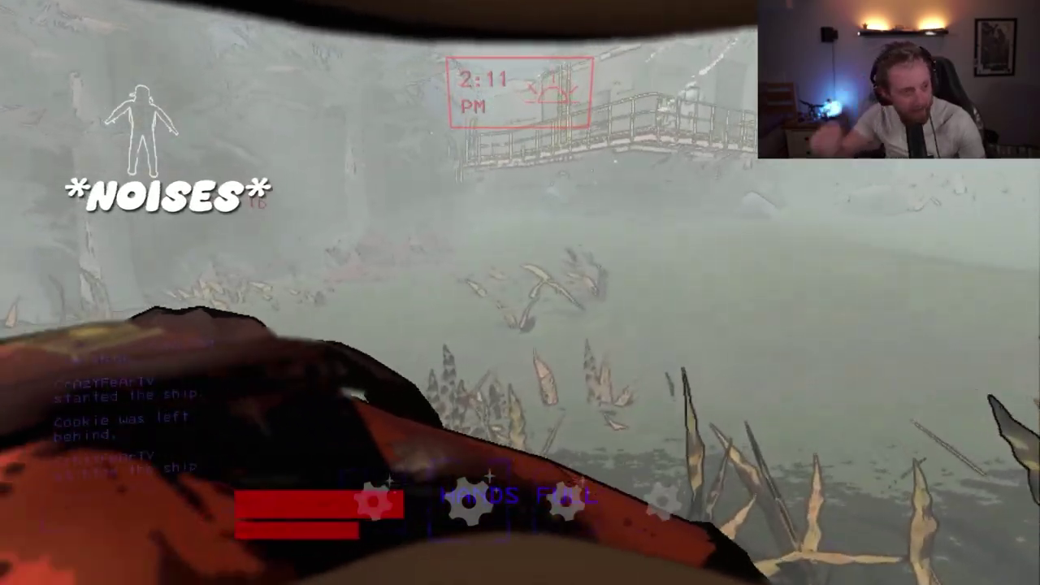
key(w)
key(w)
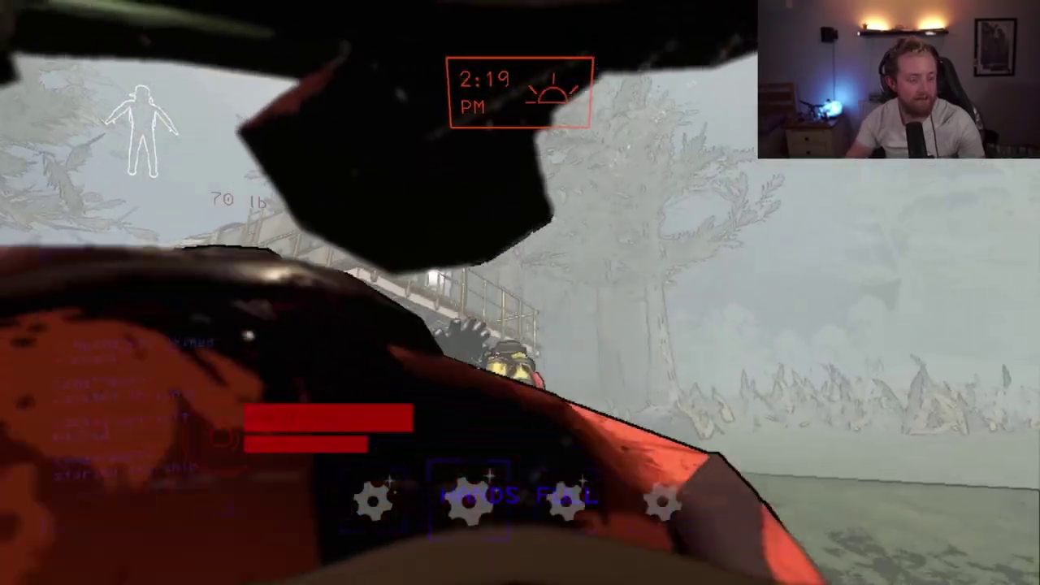
key(w)
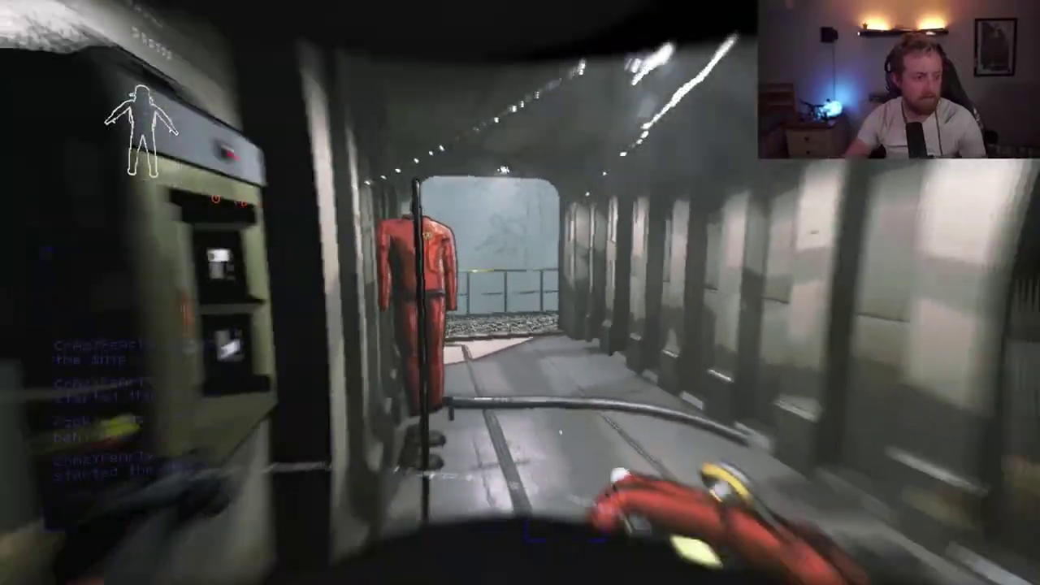
Walk down the ship corridor, back away from the monster and pull the landing lever
key(w)
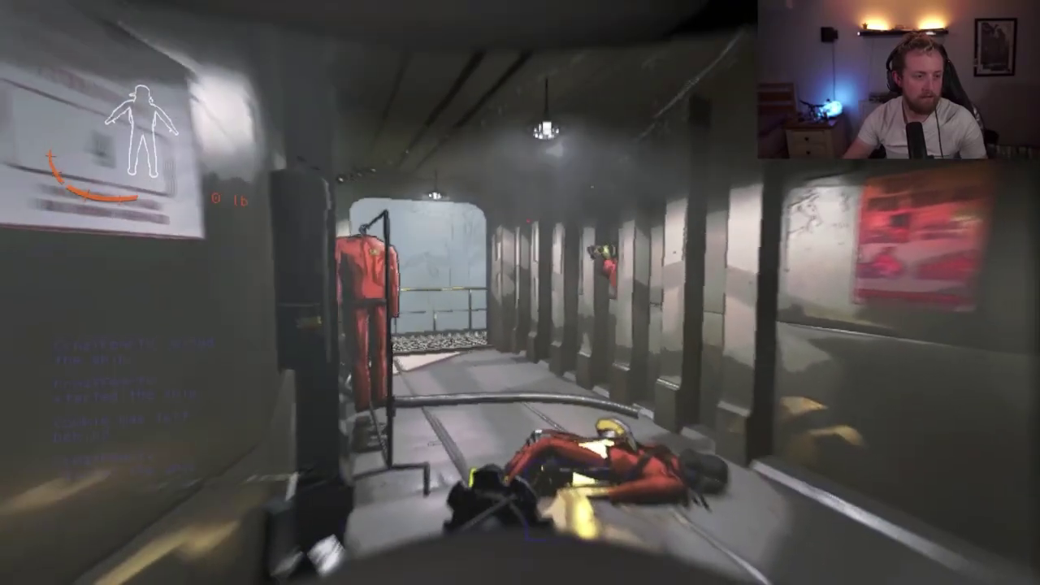
key(s)
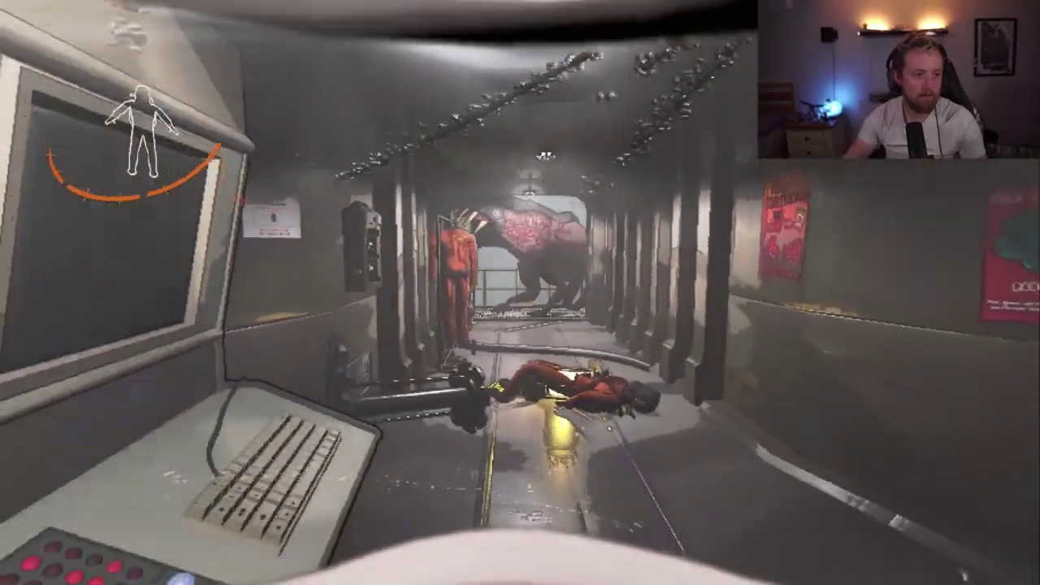
key(e)
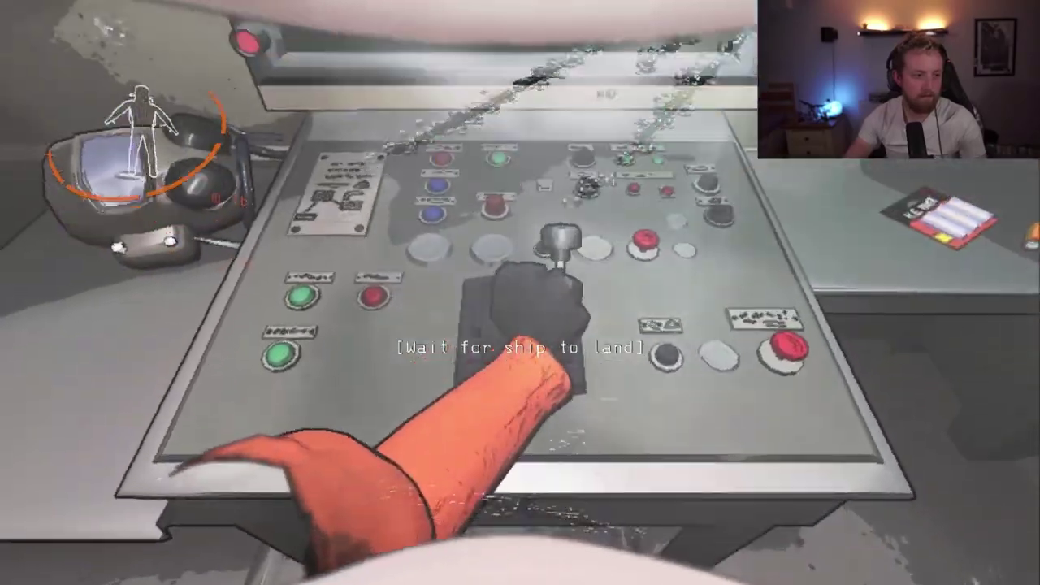
key(w)
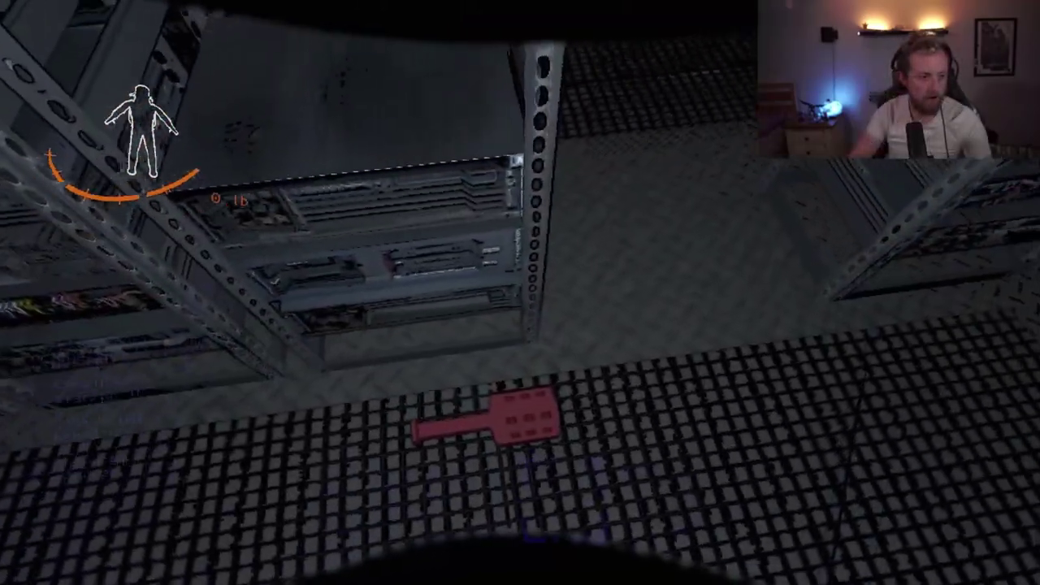
Grab the red item, then go over the catwalk and downstairs through the lit doorway
key(e)
key(w)
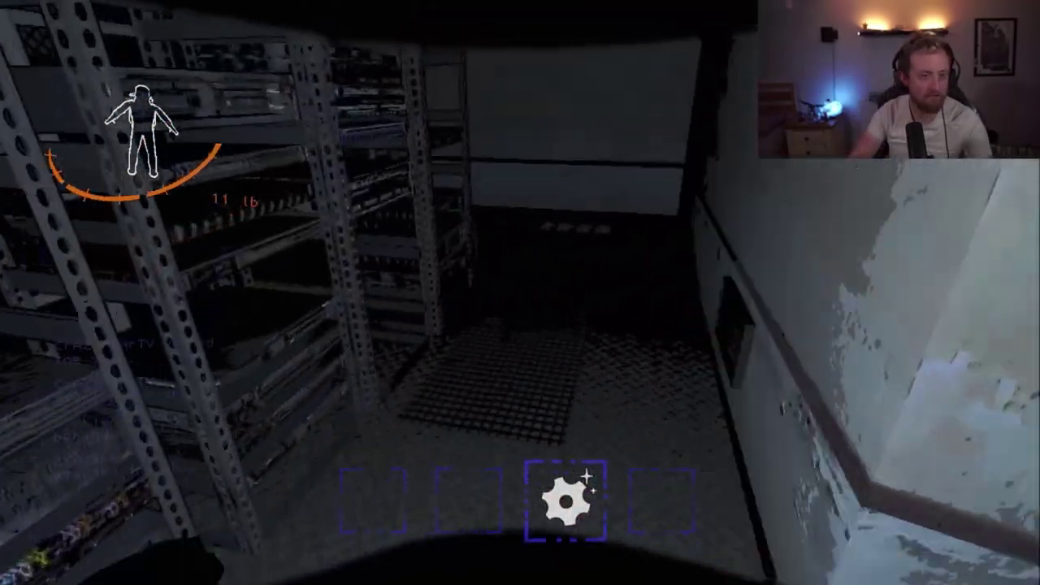
scroll(520, 292, up, 2)
key(w)
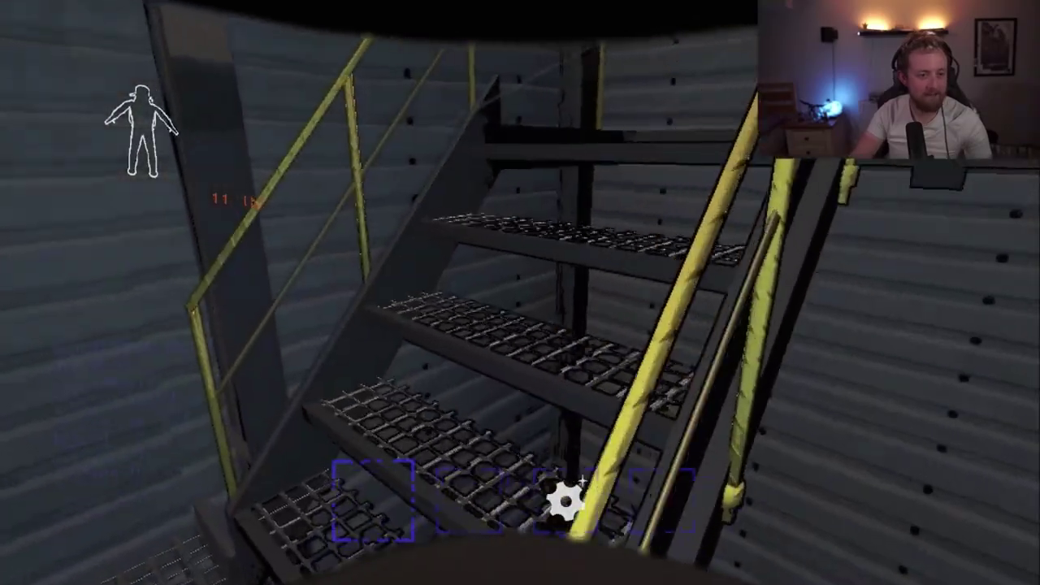
scroll(520, 292, down, 1)
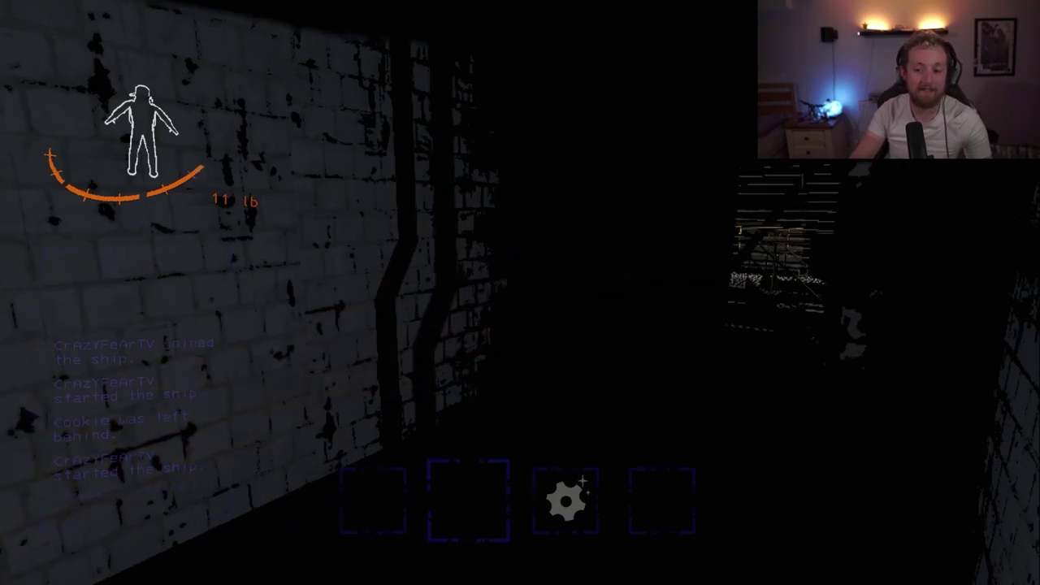
key(w)
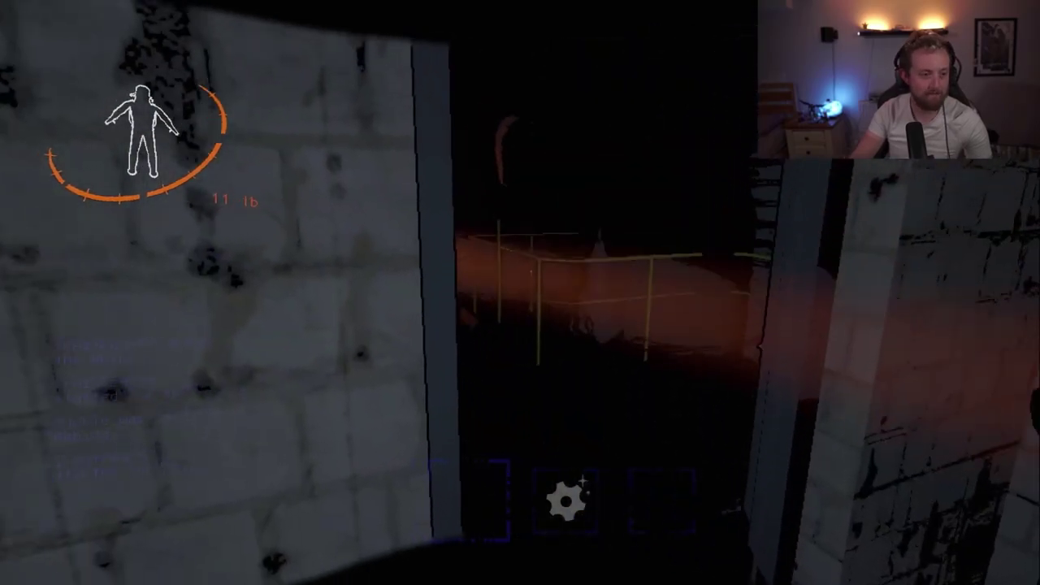
key(w)
key(w)
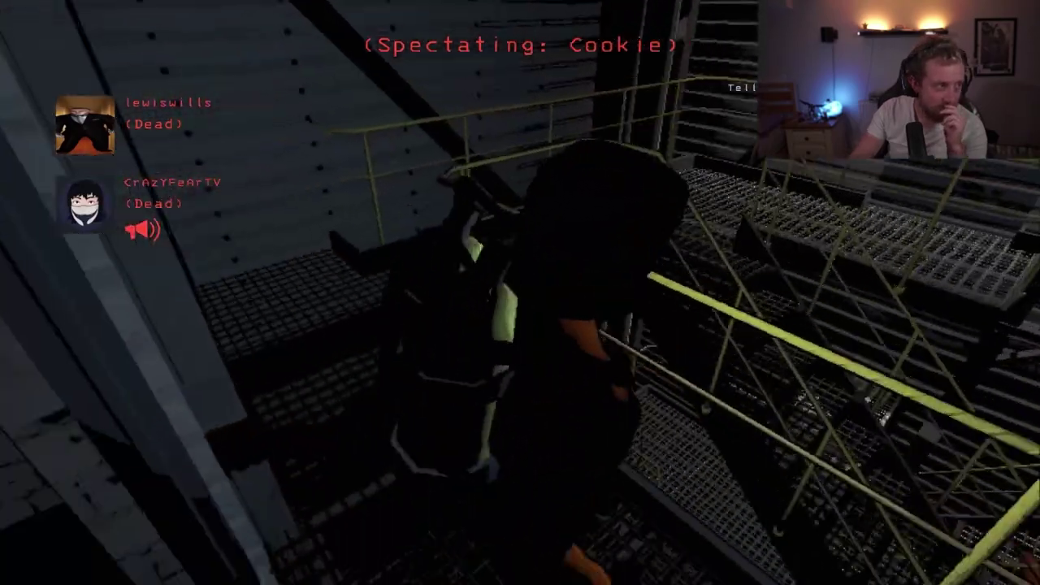
Cycle the spectator view across teammates, then pick up the Rubik's cube in the new round
click(520, 293)
click(519, 292)
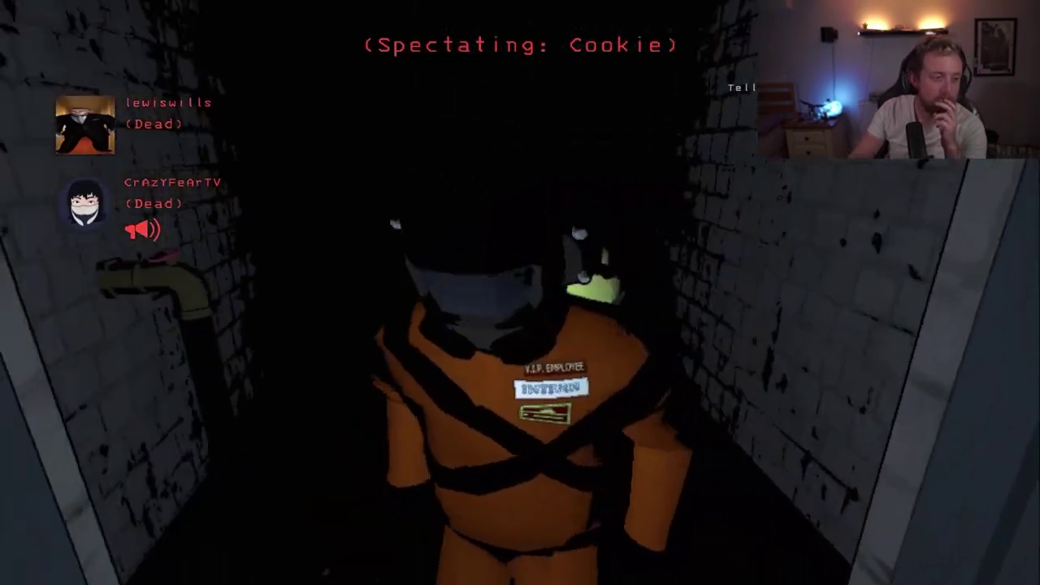
click(519, 292)
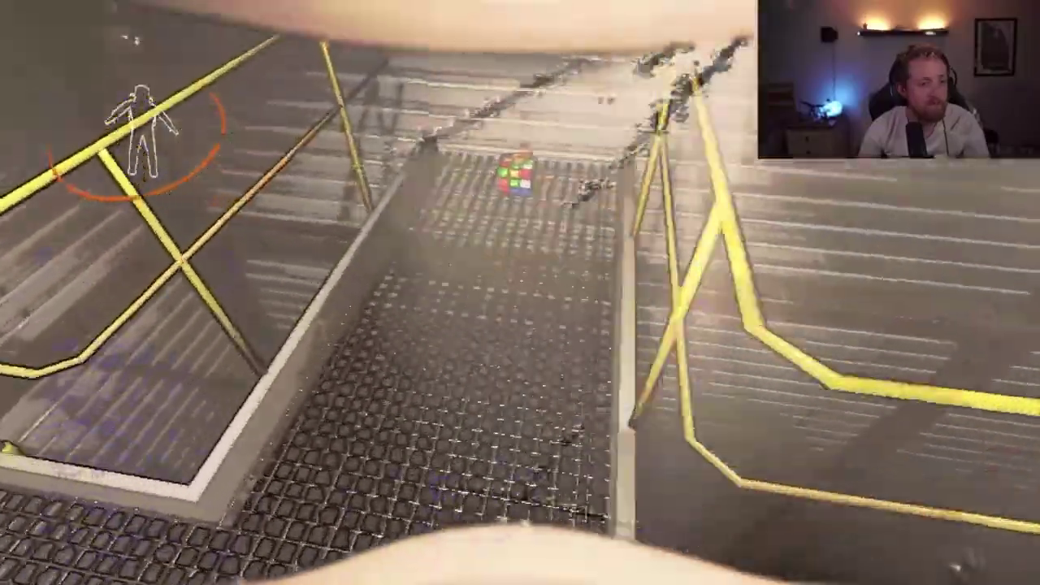
key(e)
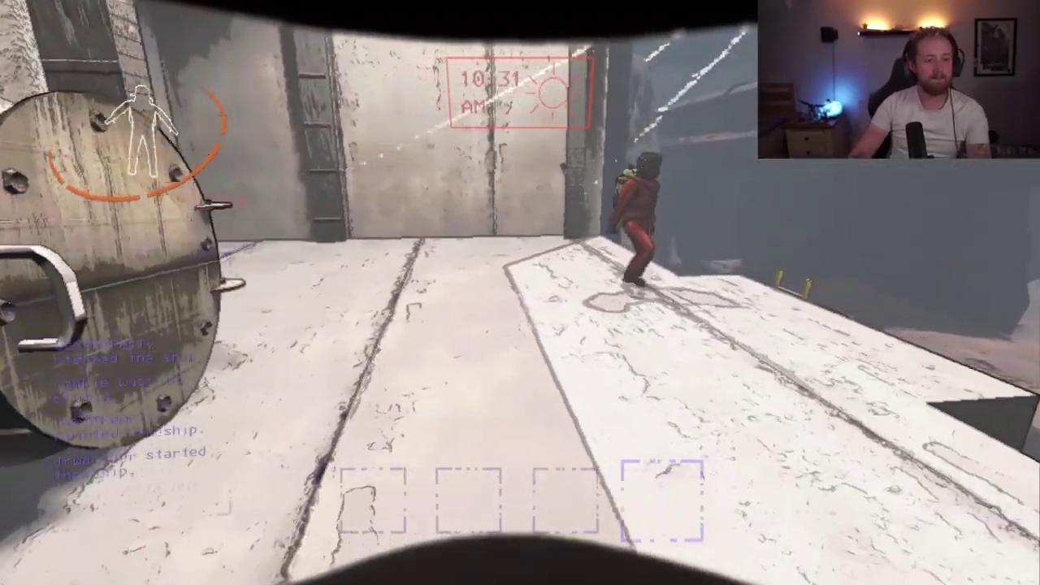
Walk past the teammate and down the dark corridor into the turret room
key(w)
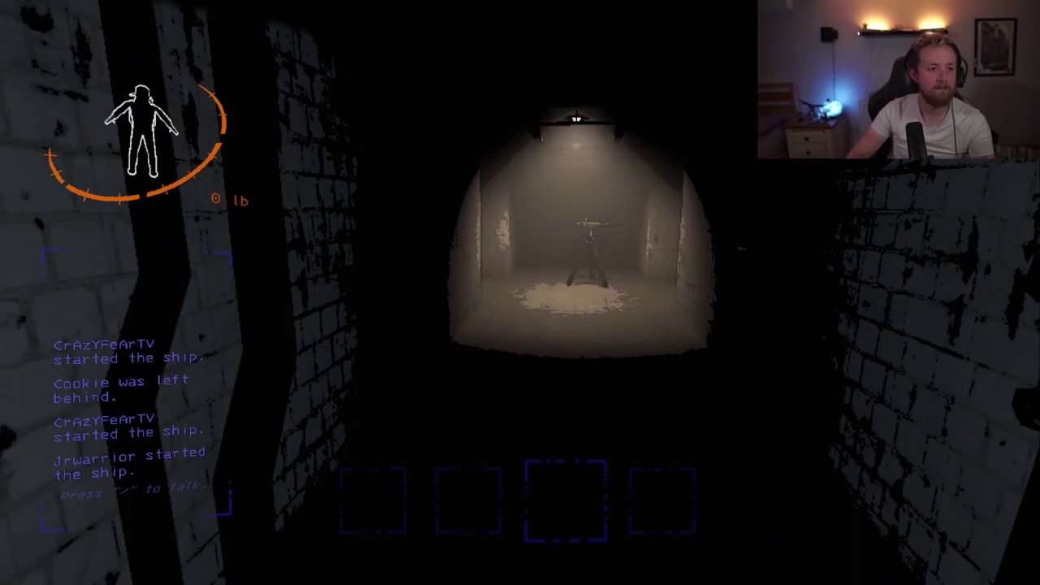
key(w)
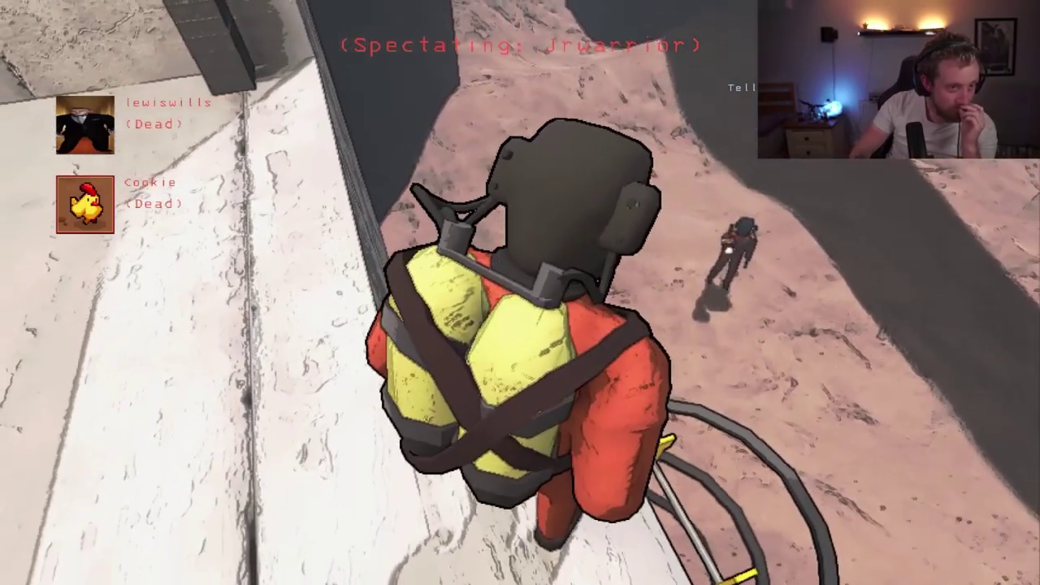
click(520, 293)
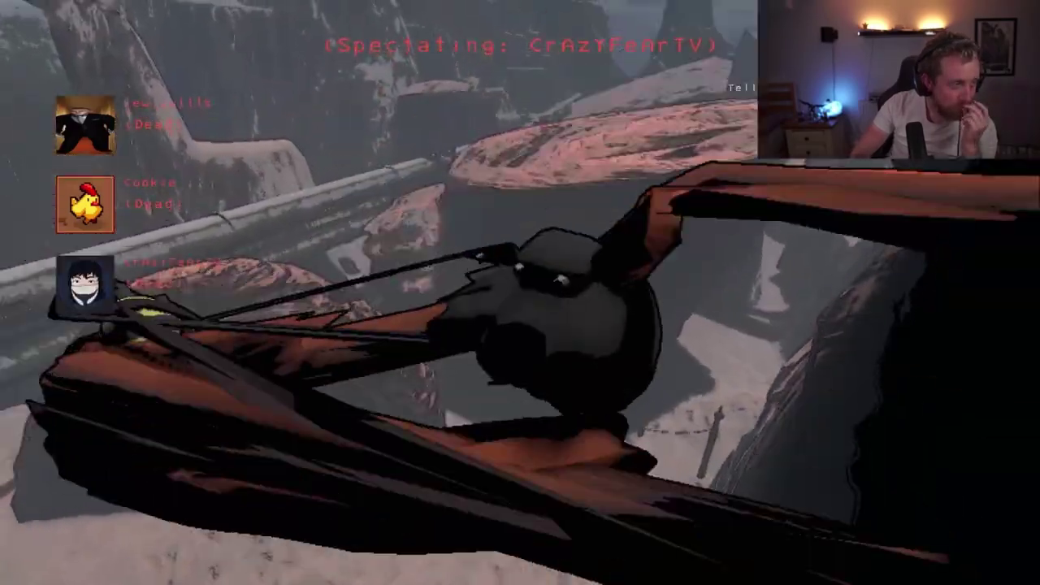